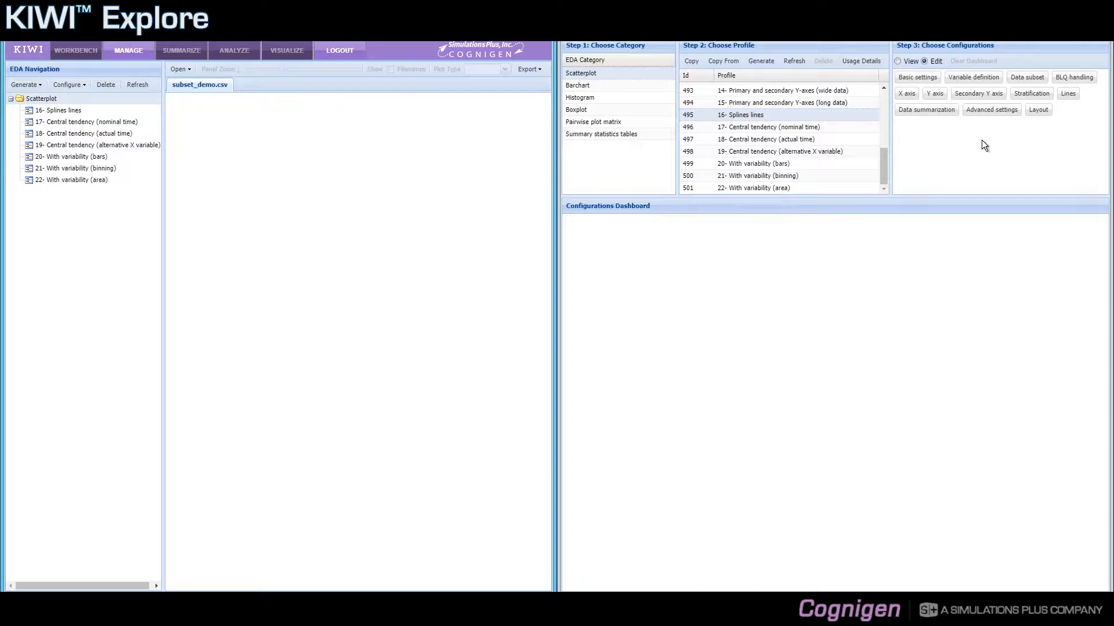
Review the data subset settings, showing the full Global data subset expression, and the stratification settings of profile 16- Splines lines in view mode
left_click(910, 61)
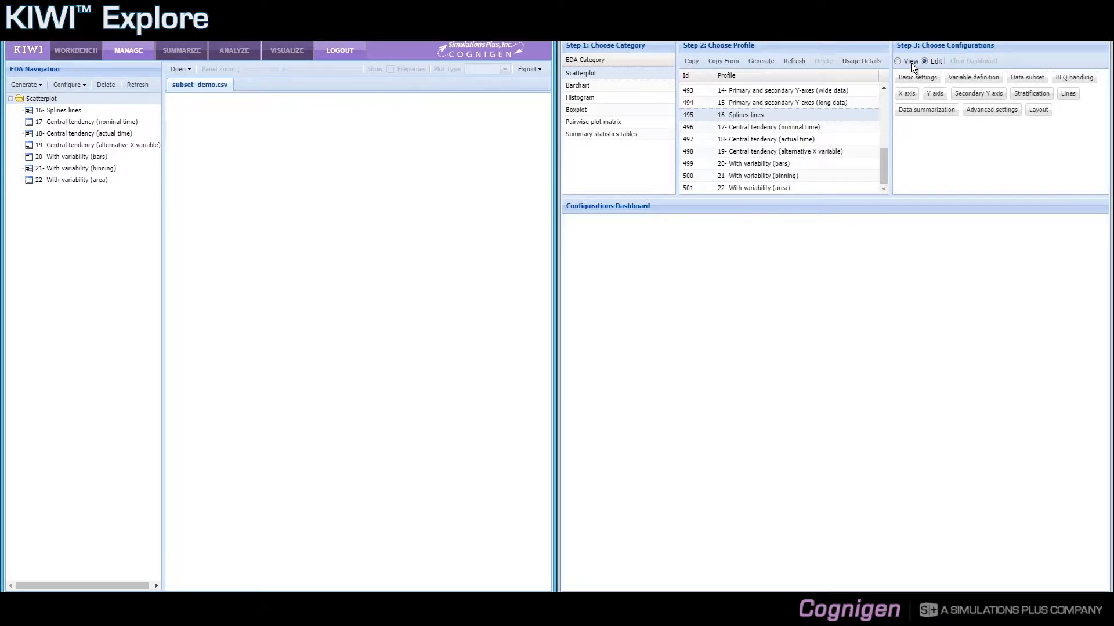
left_click(1019, 82)
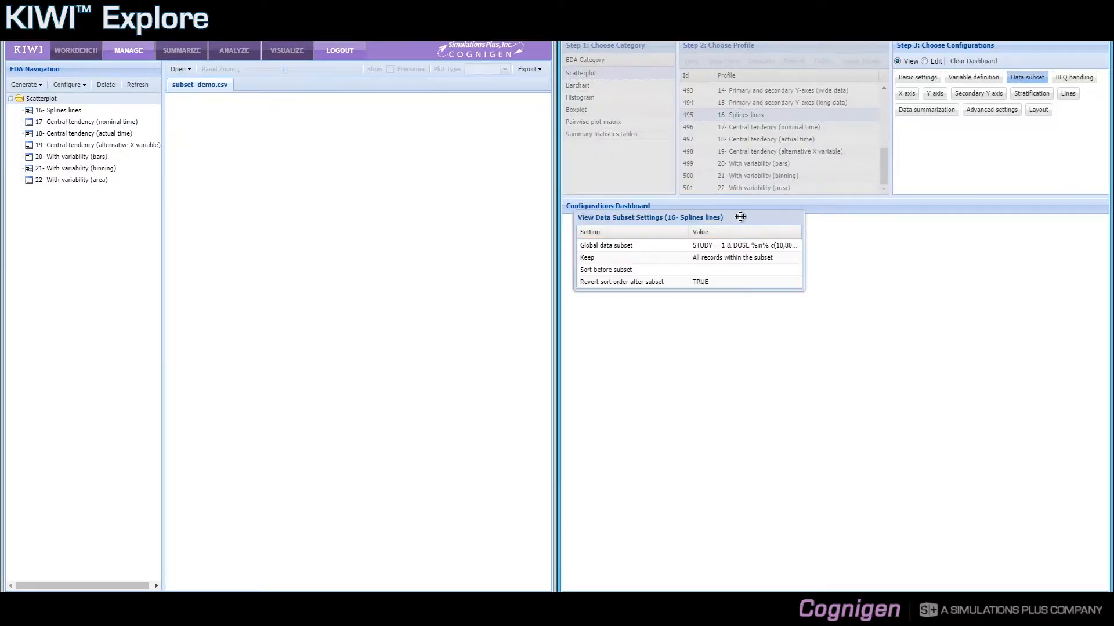
left_click_drag(740, 217, 743, 238)
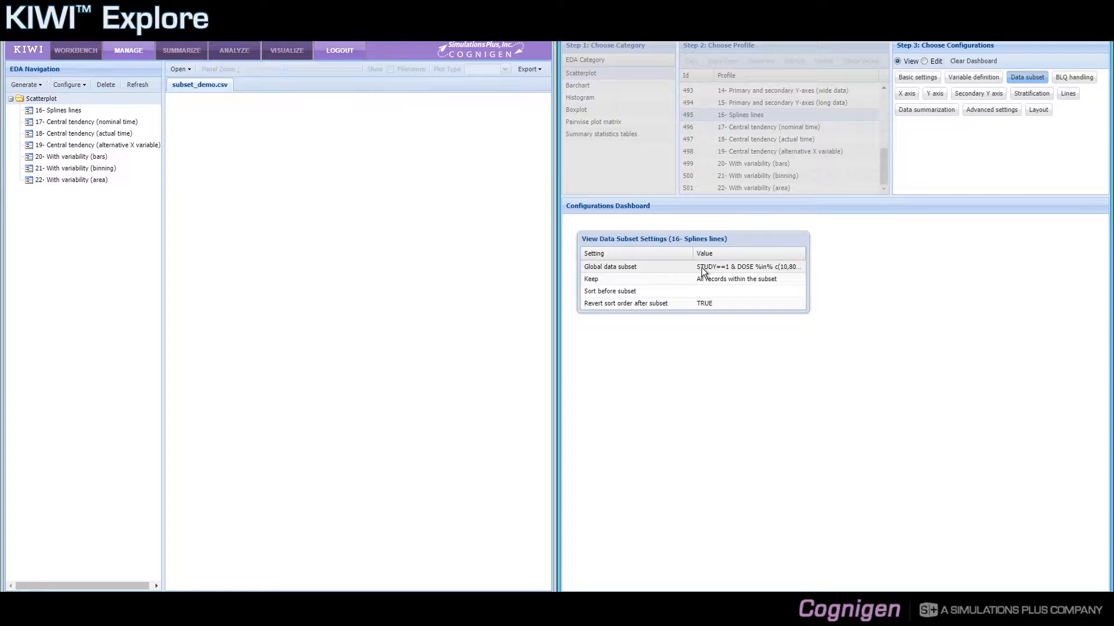
left_click_drag(693, 255, 668, 263)
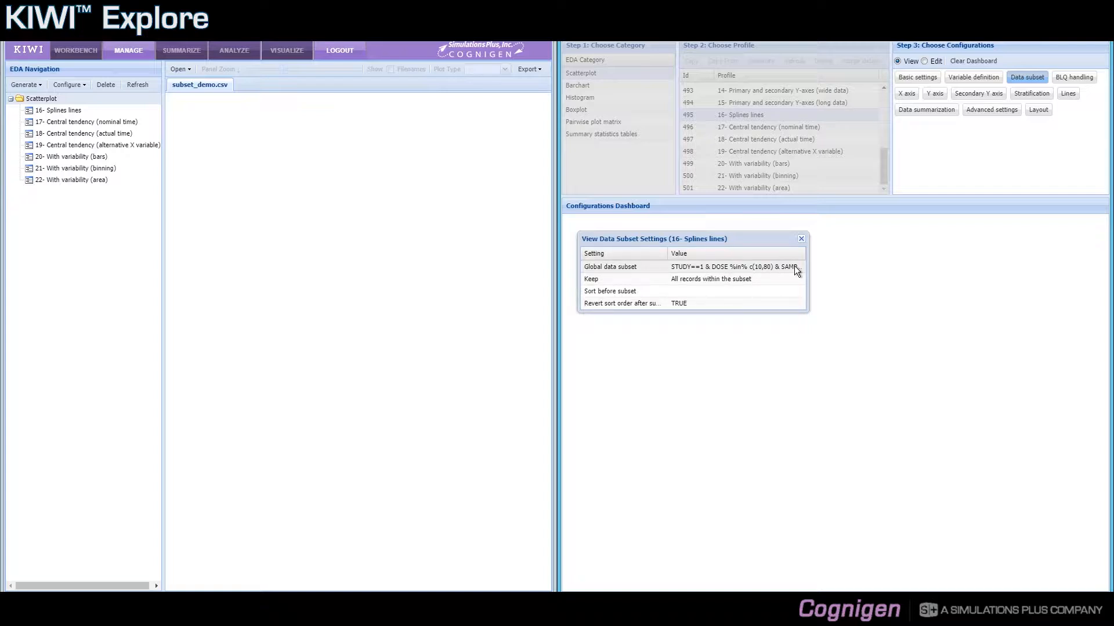
left_click_drag(808, 265, 849, 266)
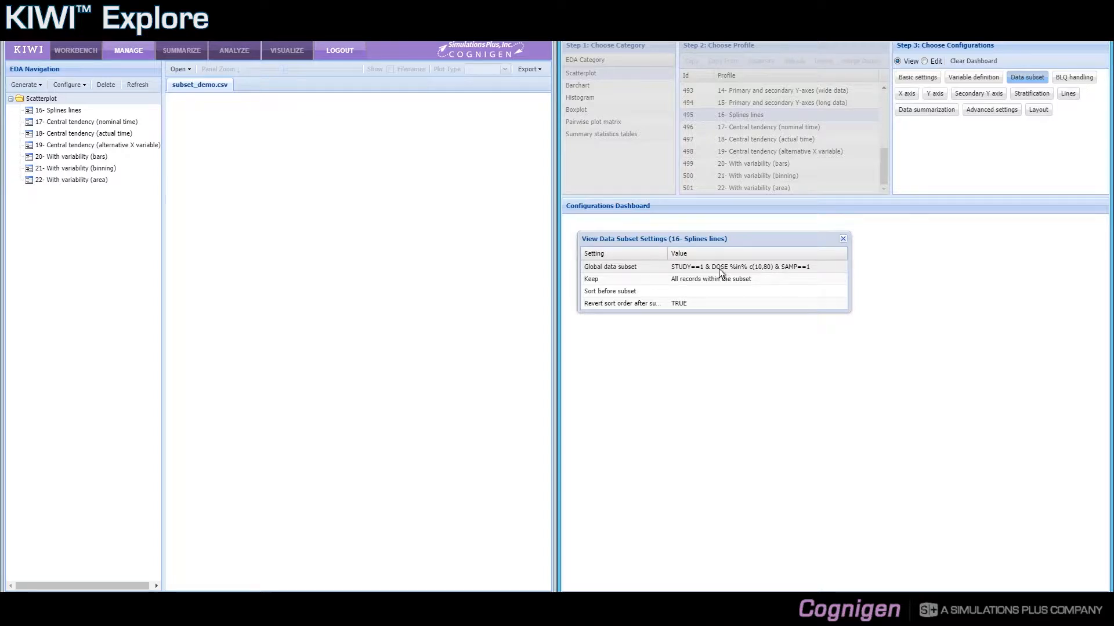
left_click(843, 240)
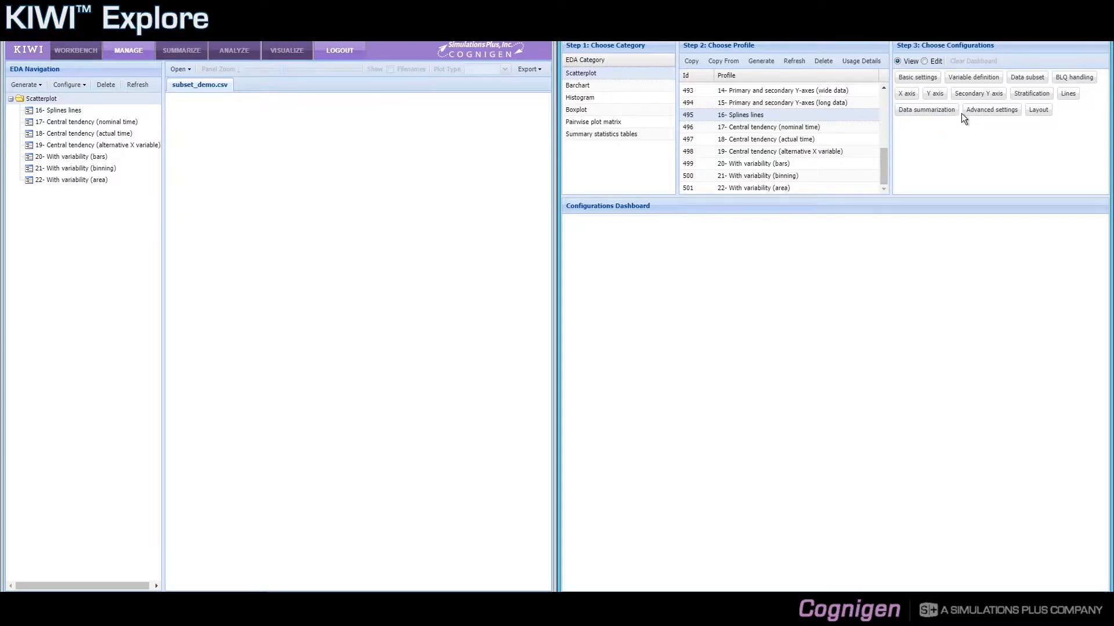
left_click(1013, 95)
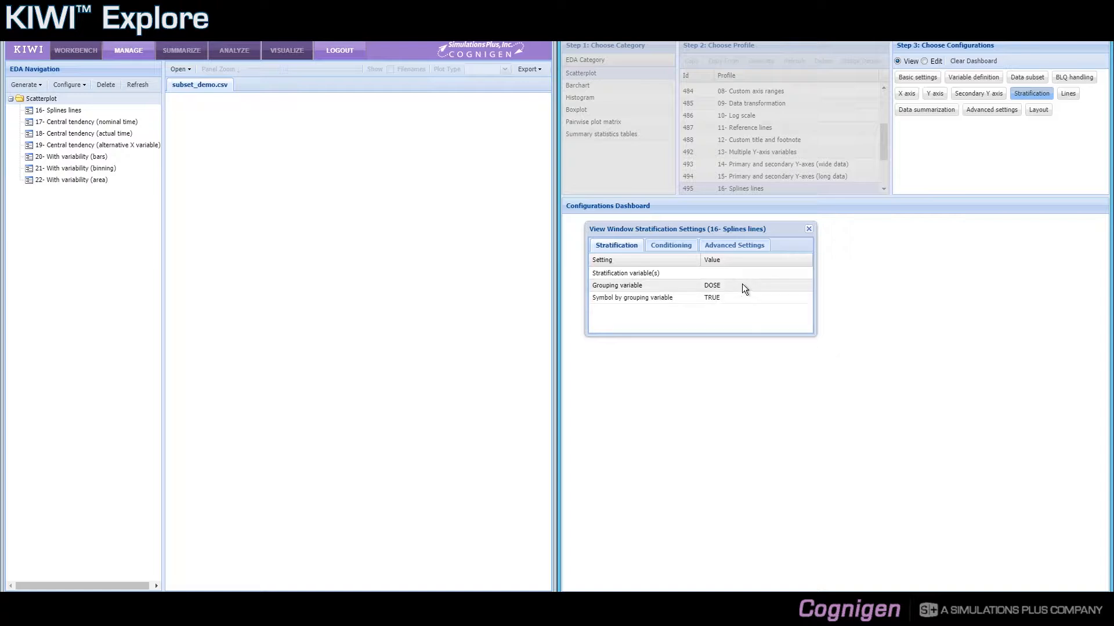
left_click(807, 231)
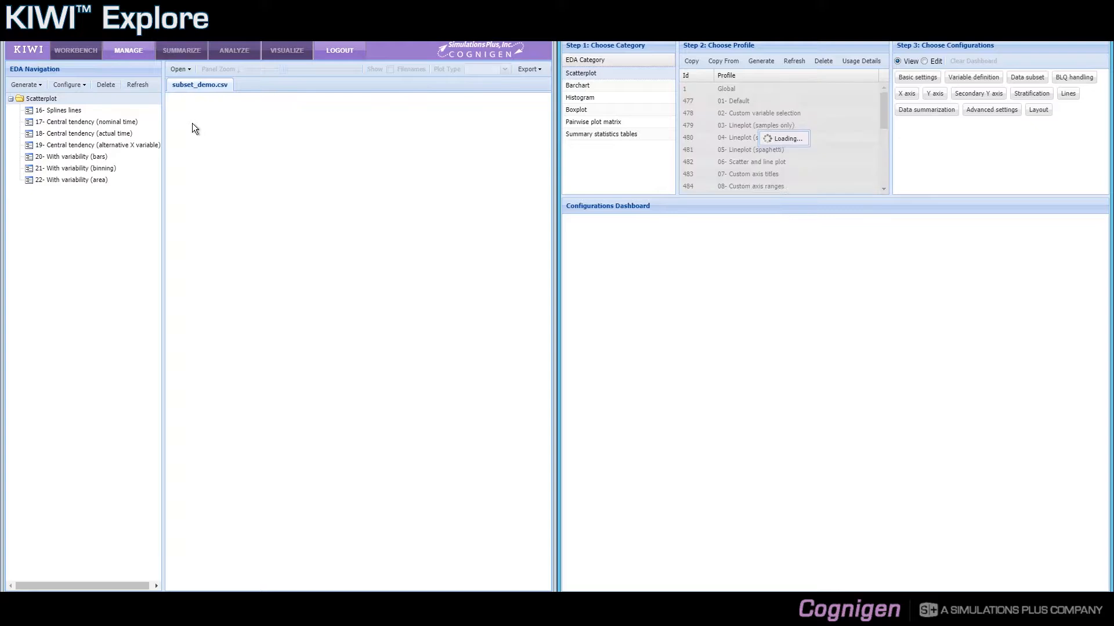
Display the 16- Splines lines plot and review the smoothing line values in its profile's Lines settings
left_click(130, 114)
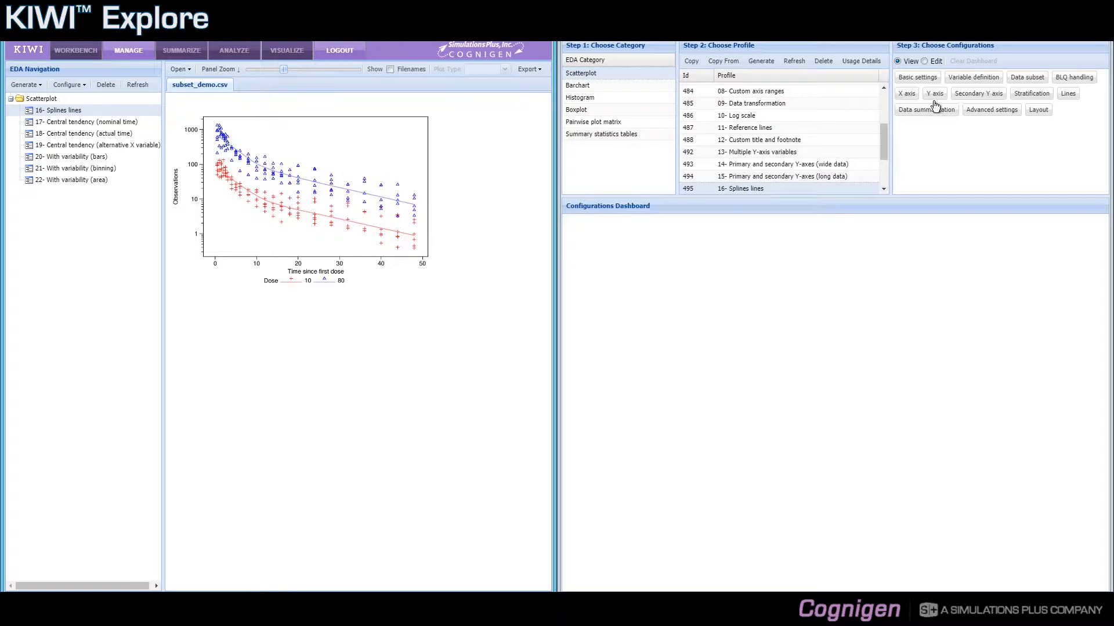
left_click(1066, 98)
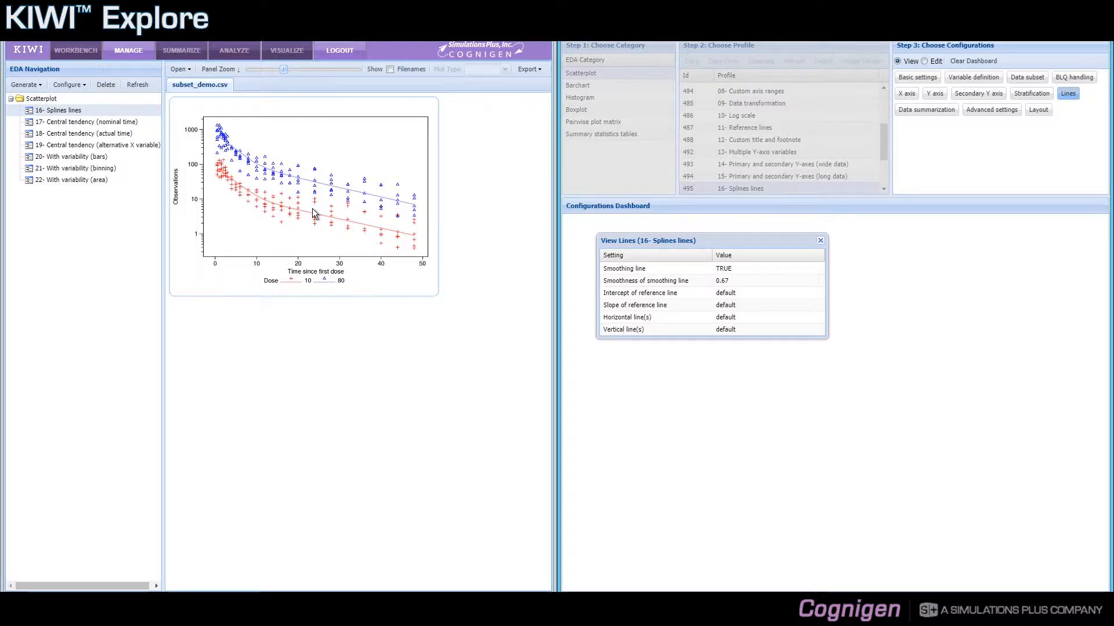
left_click(821, 241)
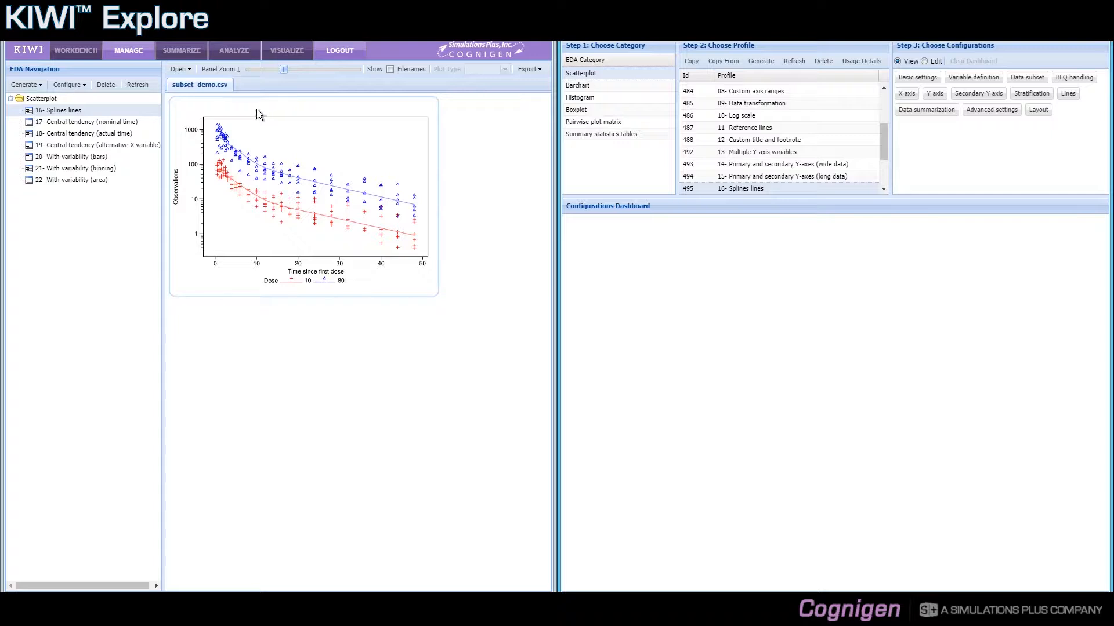
Display the 17- Central tendency (nominal time) plot and open its profile's data summarization for editing with all plots rerun
left_click(77, 121)
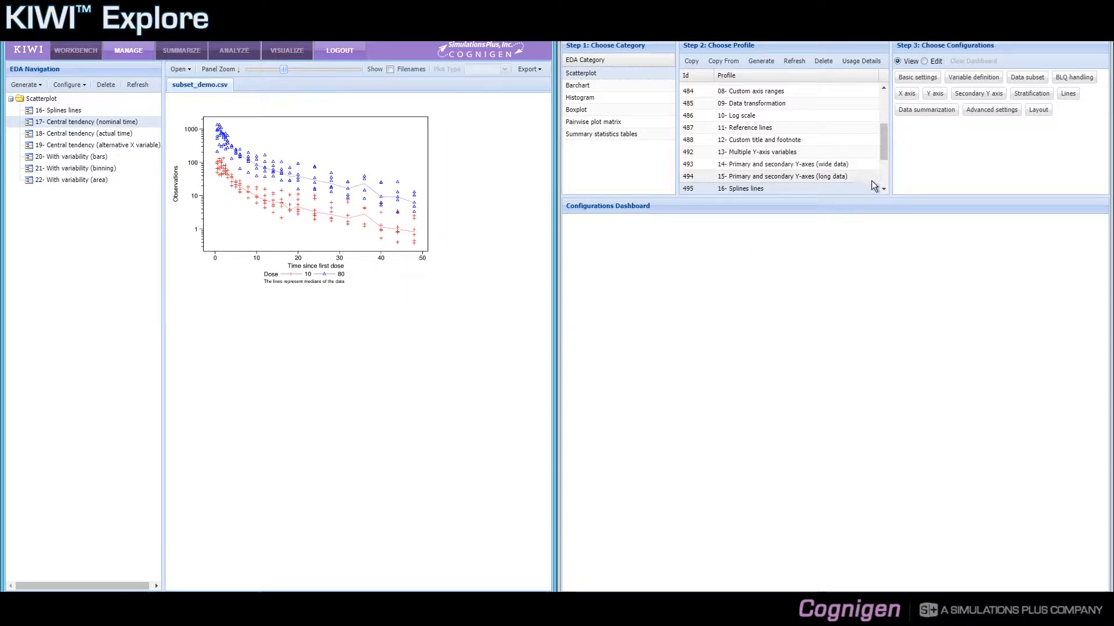
left_click(883, 188)
left_click(883, 188)
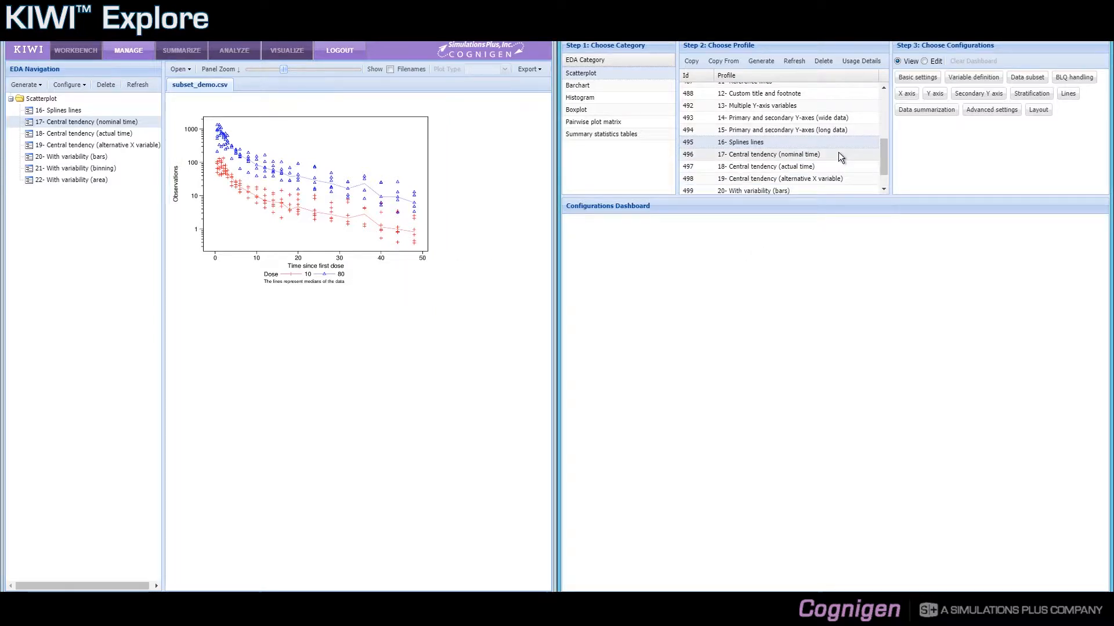
left_click(839, 153)
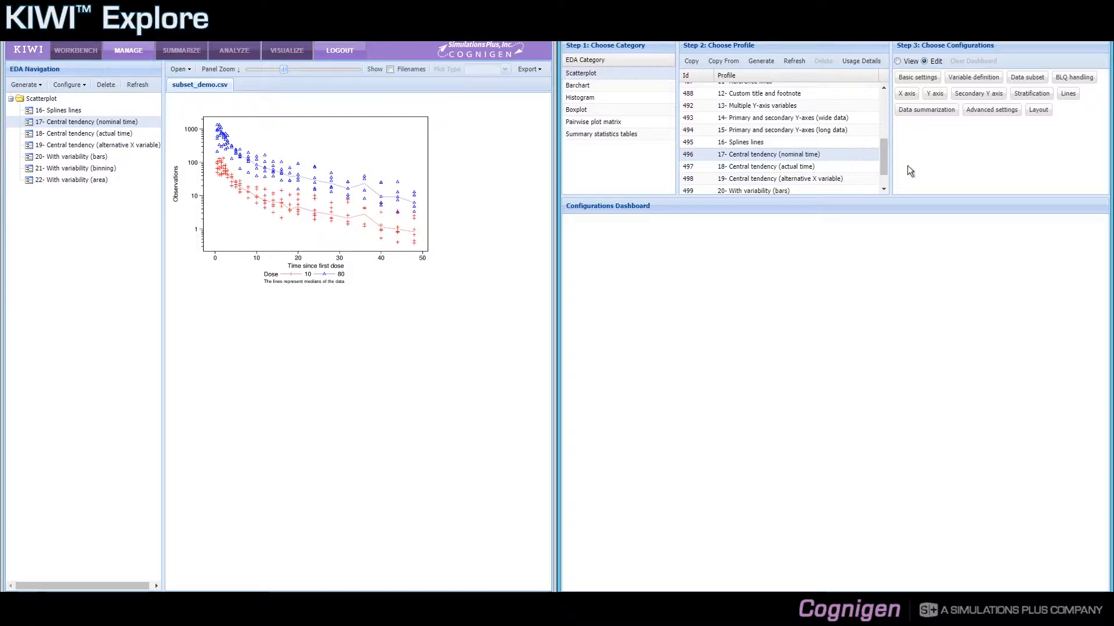
left_click(938, 121)
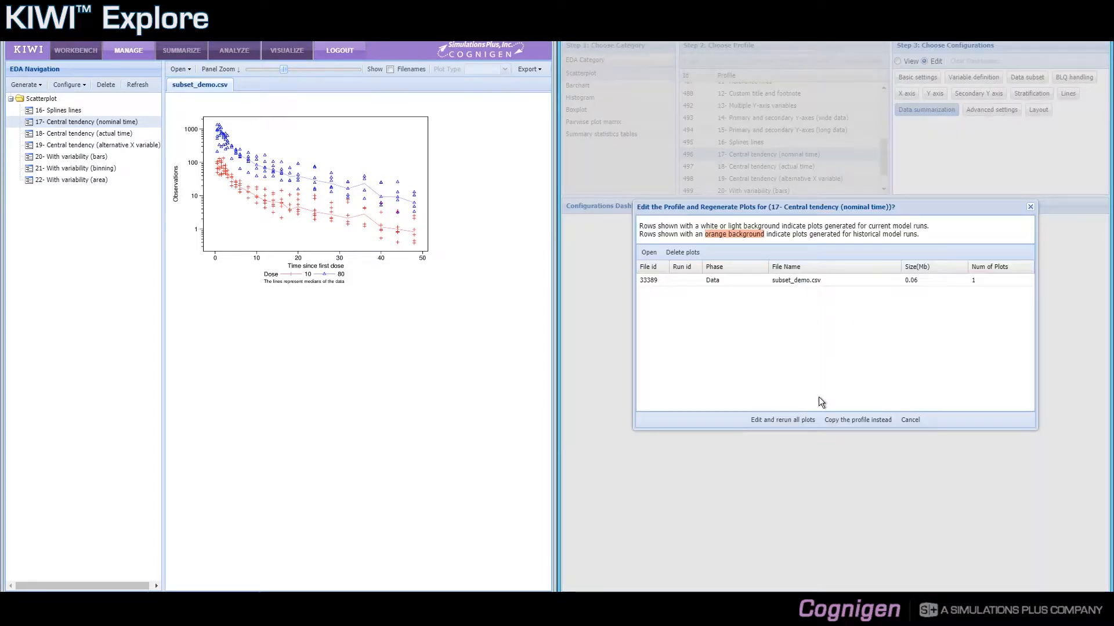
left_click(805, 421)
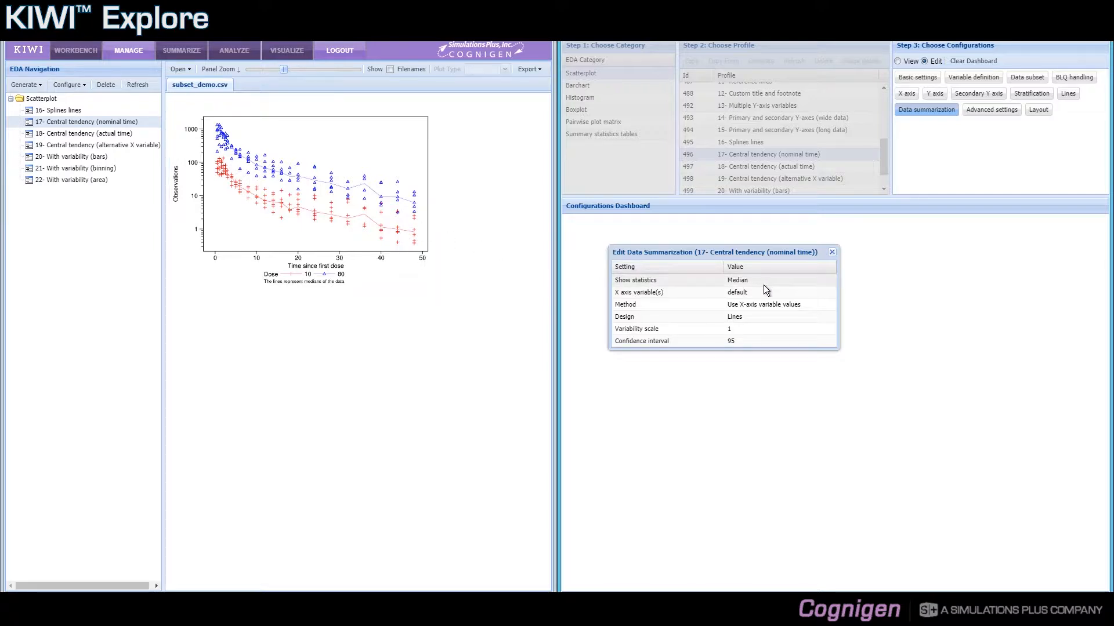
Review the Show statistics options for the nominal time profile and choose Median
left_click(810, 280)
left_click(830, 282)
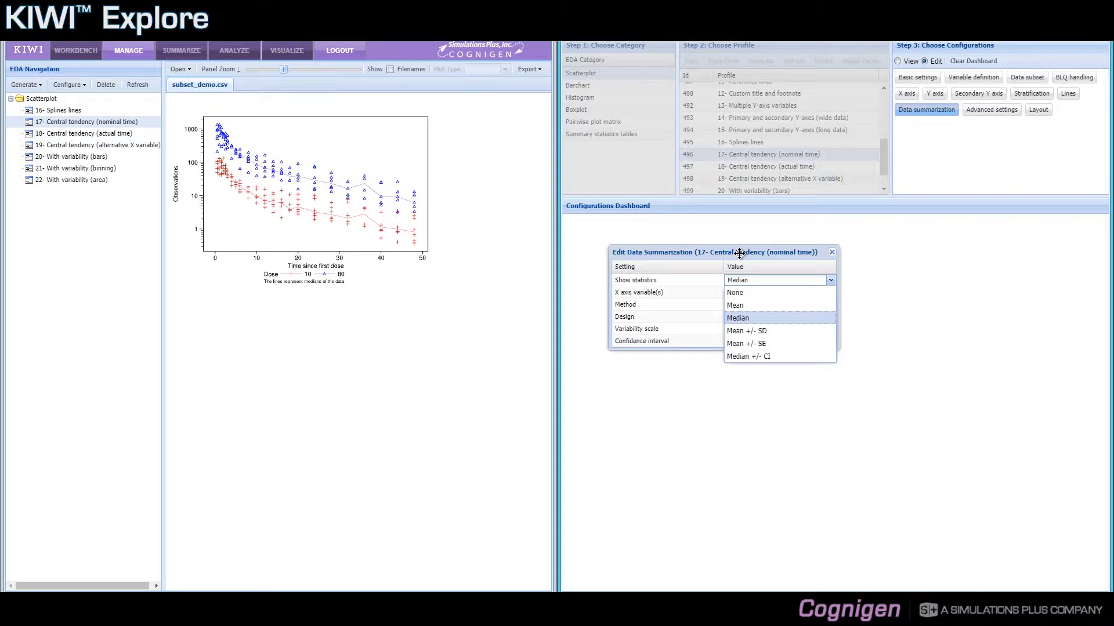
left_click(751, 319)
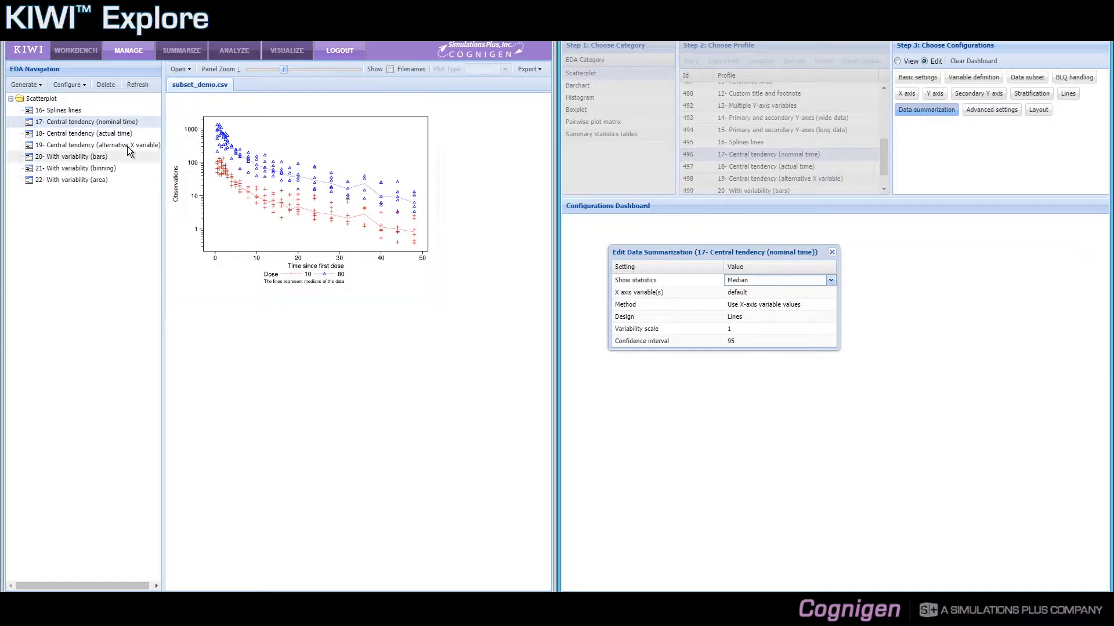
Display the 18- Central tendency (actual time) plot and view the basic settings of its profile without editing them
left_click(103, 134)
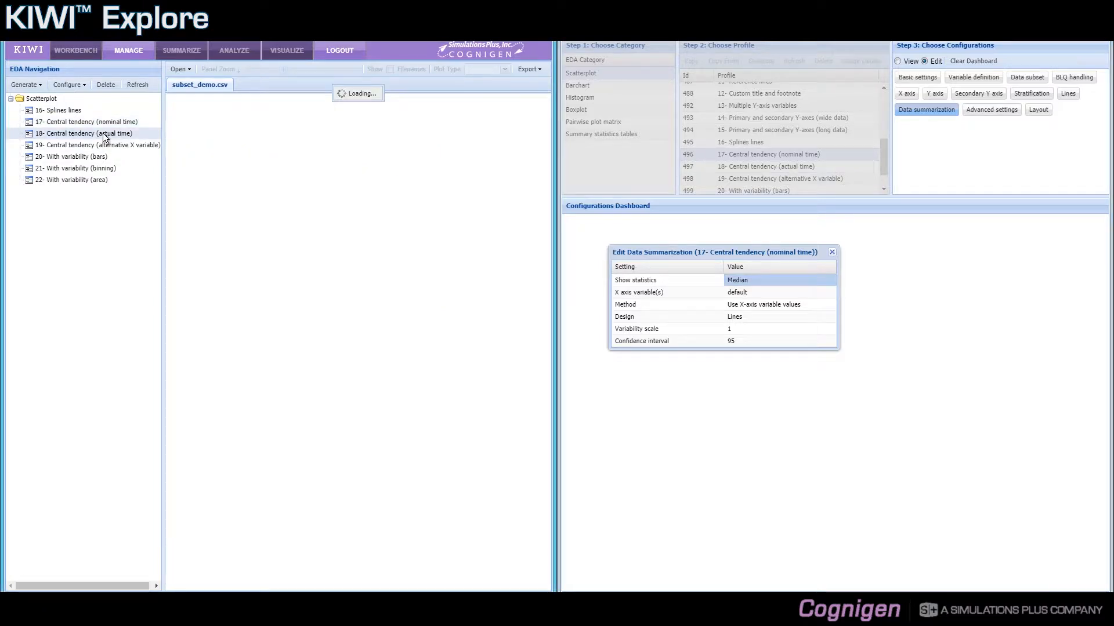
left_click(832, 253)
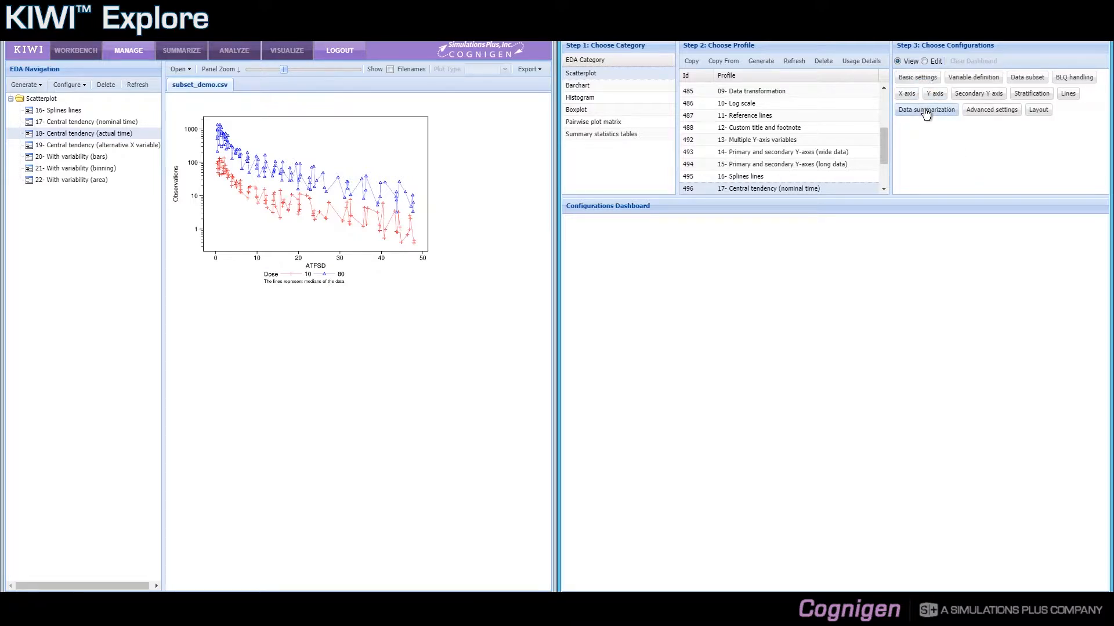
left_click(883, 189)
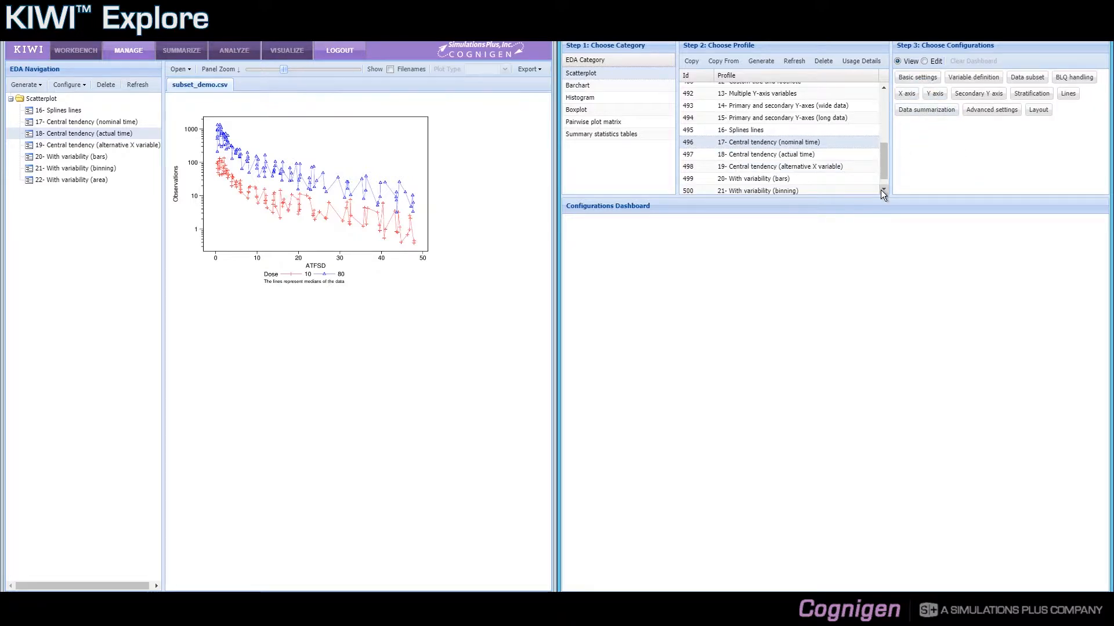
left_click(831, 156)
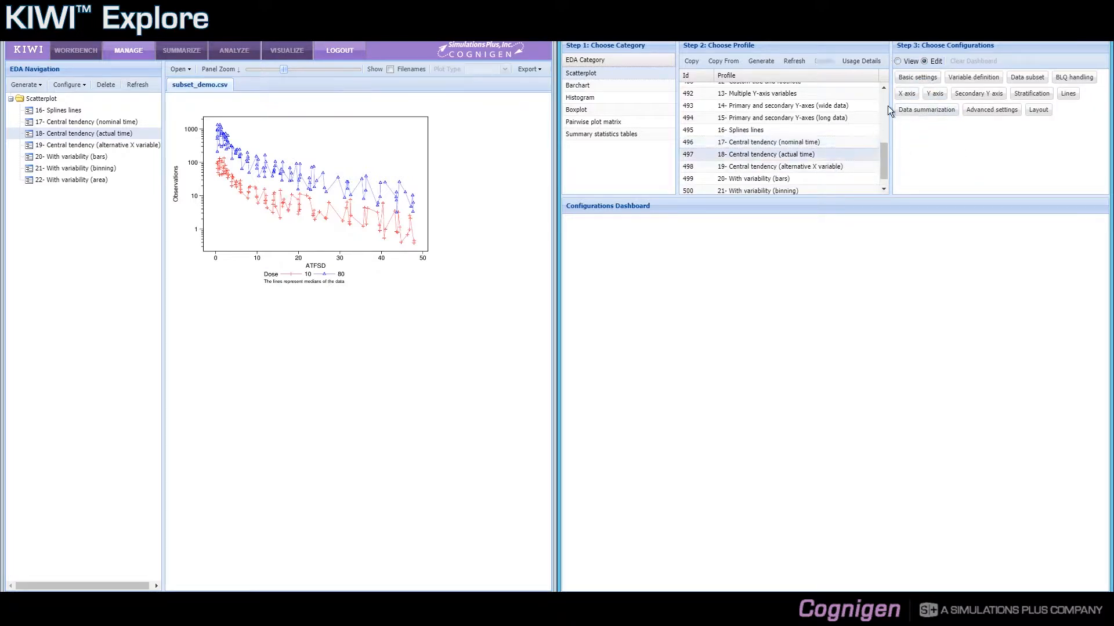
left_click(912, 82)
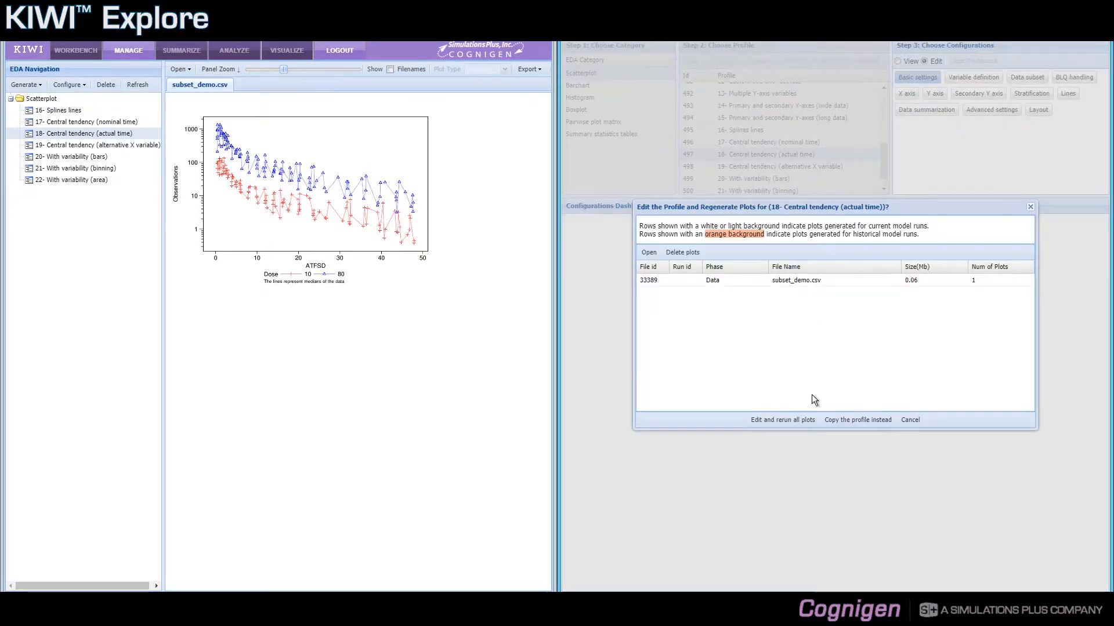
left_click(1030, 205)
left_click(908, 78)
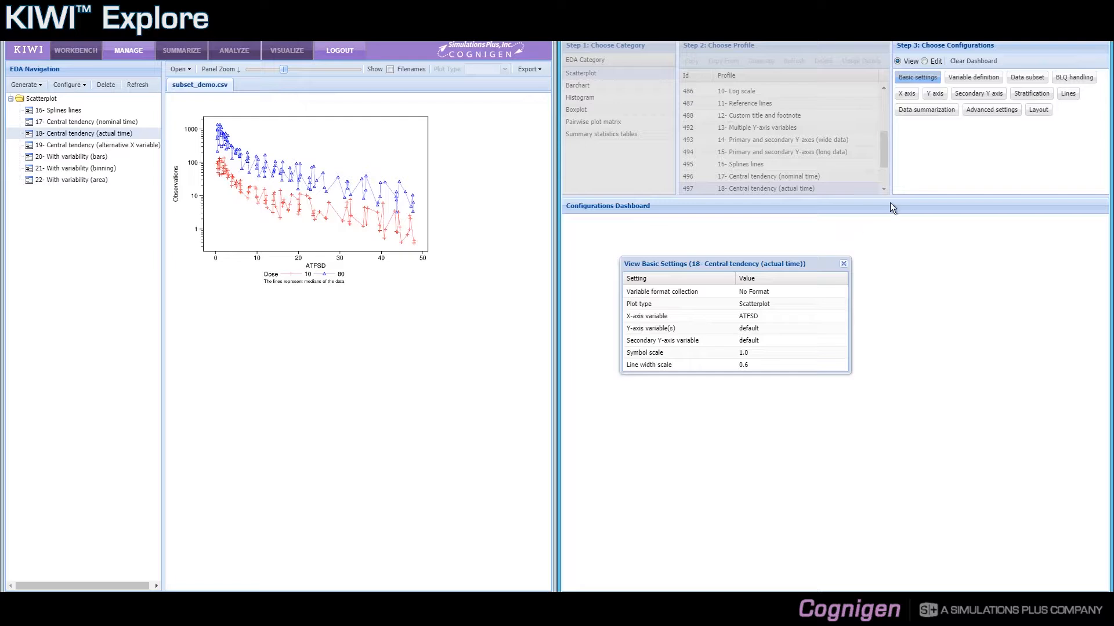
Review the data summarization settings of the actual time profile and close all its settings windows
left_click(917, 116)
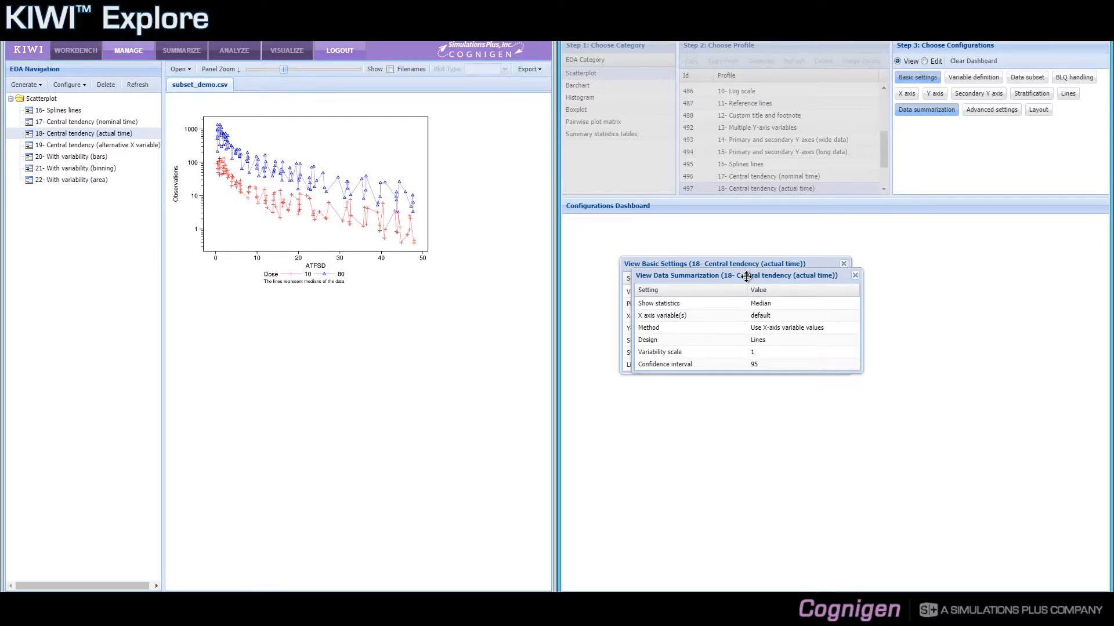
left_click(856, 278)
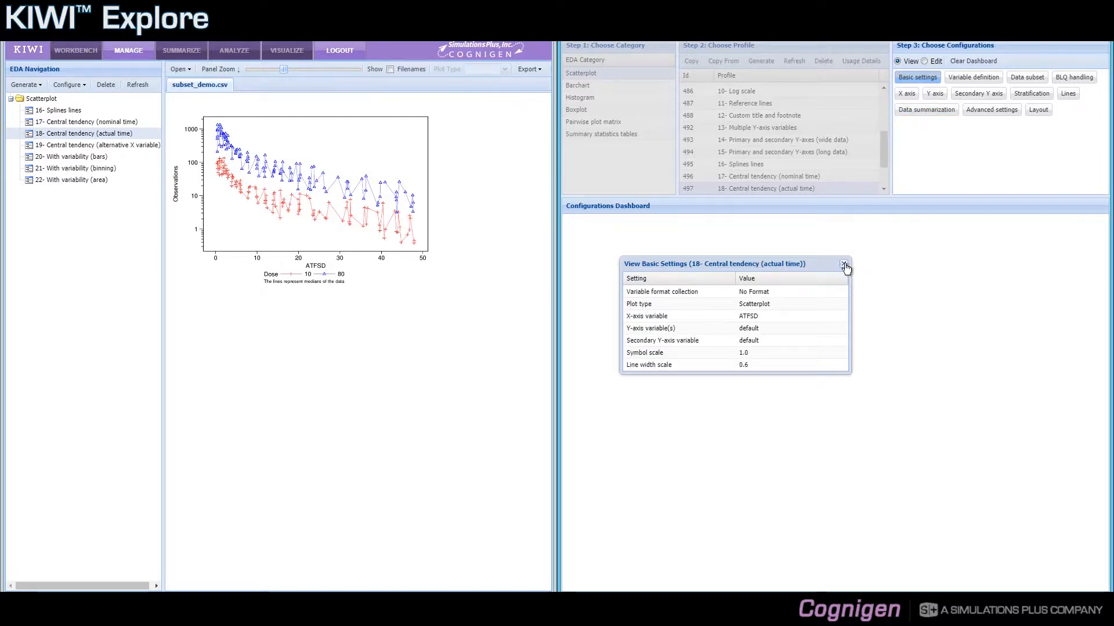
left_click(845, 266)
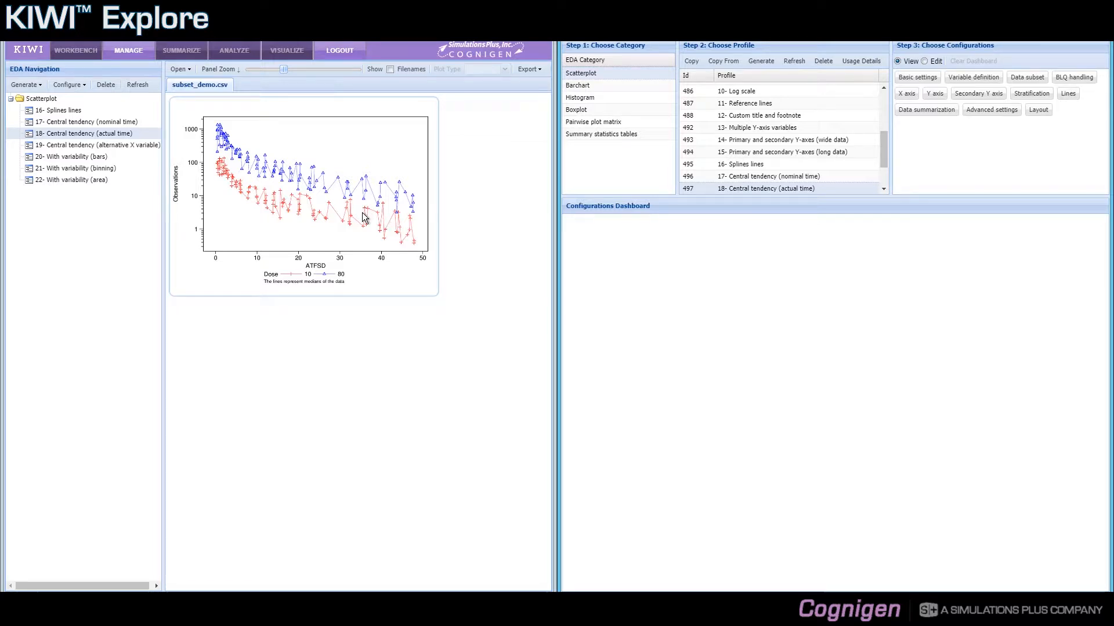
Display the 19- Central tendency (alternative X variable) plot and review the data summarization settings of its profile
left_click(148, 146)
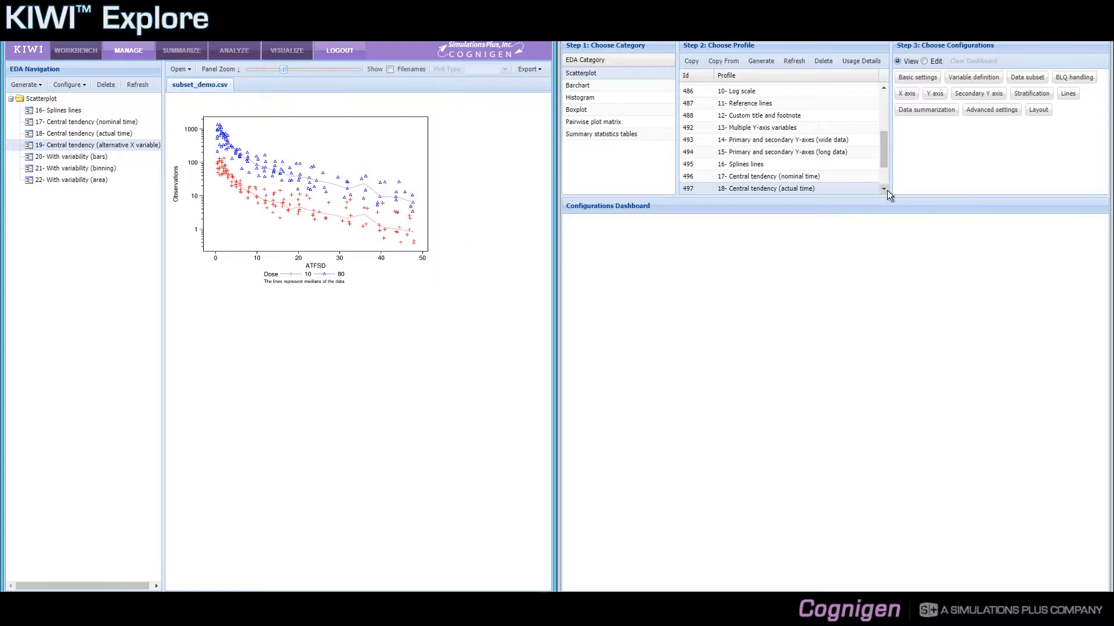
scroll(887, 190, "down", 2)
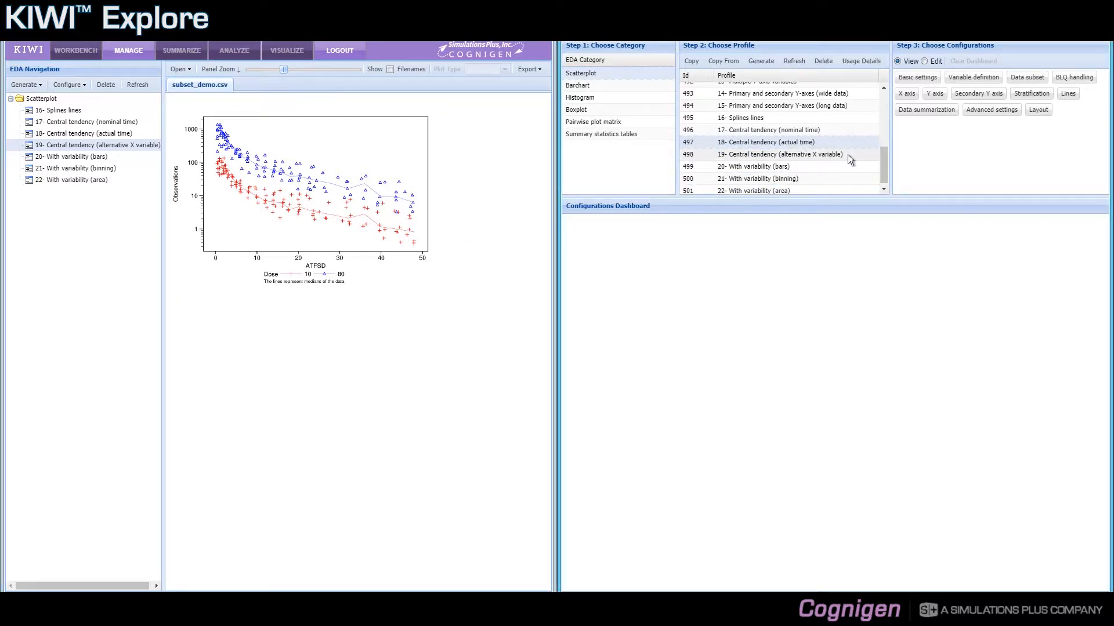
left_click(848, 155)
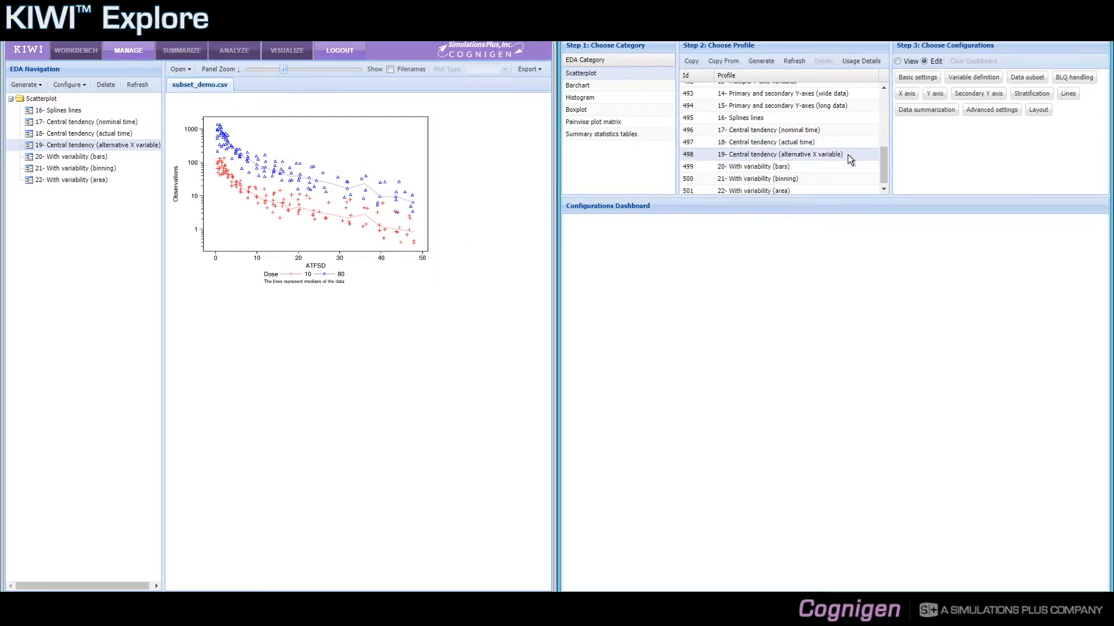
left_click(909, 62)
left_click(915, 116)
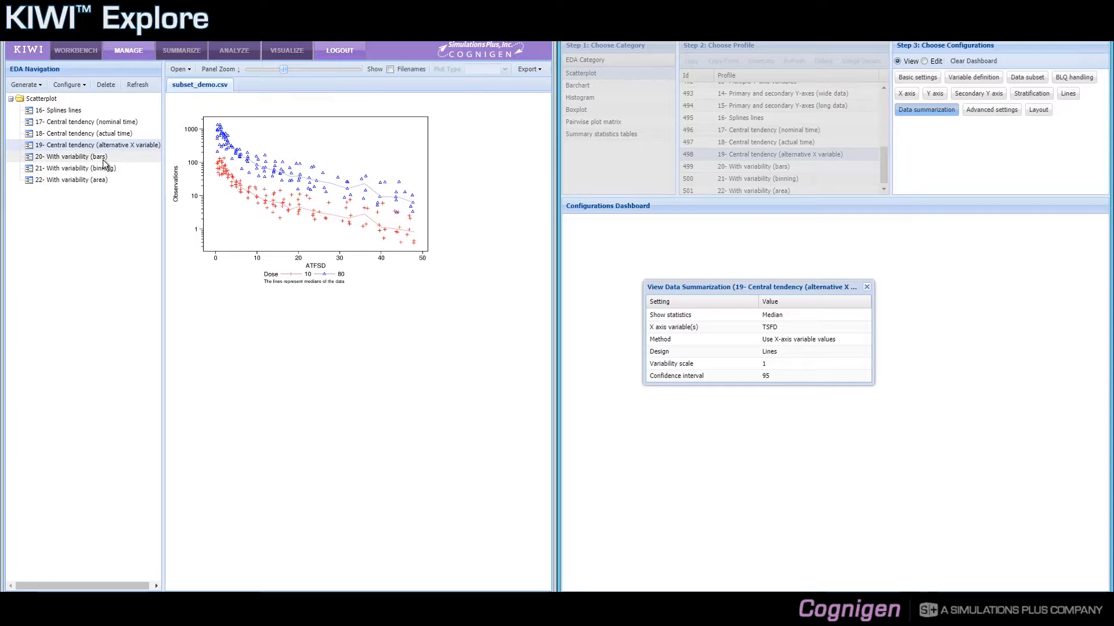
left_click(866, 287)
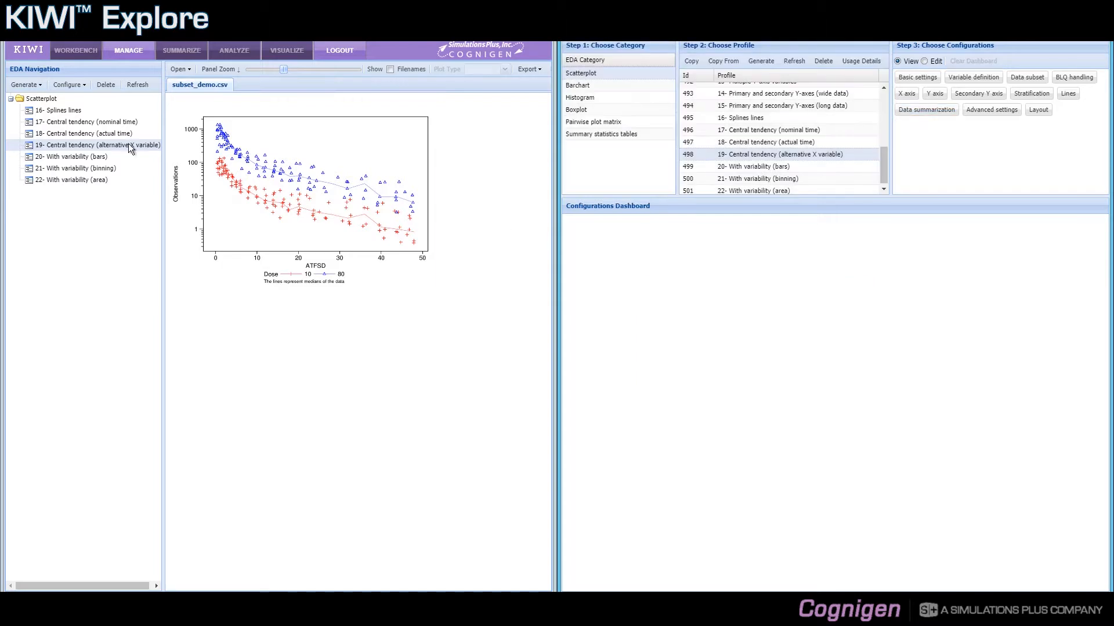
Display the 20- With variability (bars) plot slightly enlarged, and briefly view the data summarization settings of profile 19
left_click(68, 157)
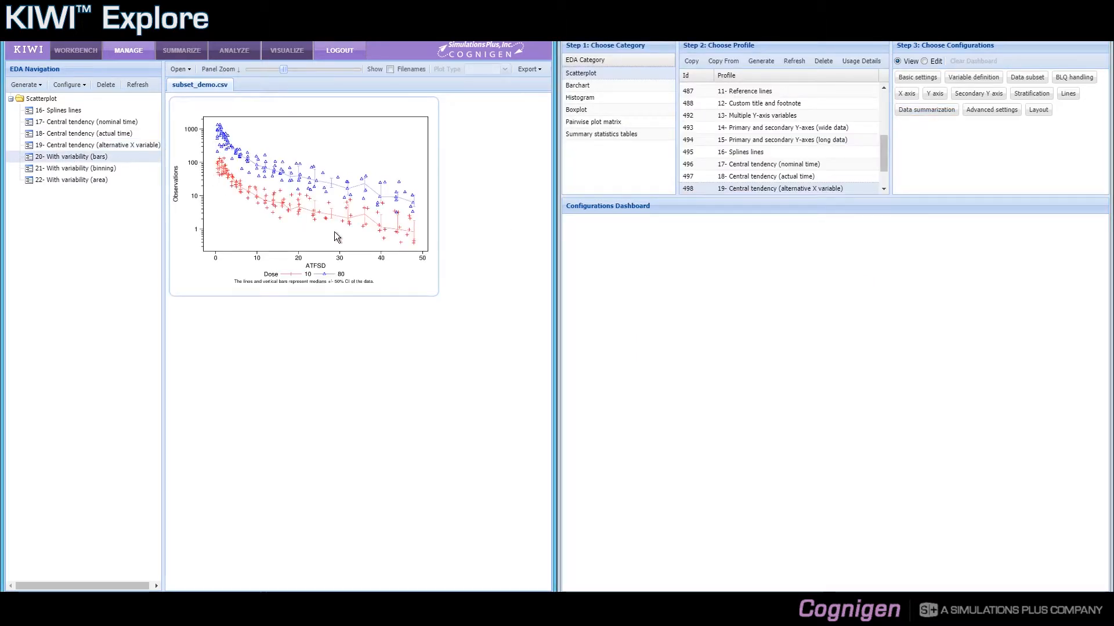
left_click_drag(281, 69, 287, 70)
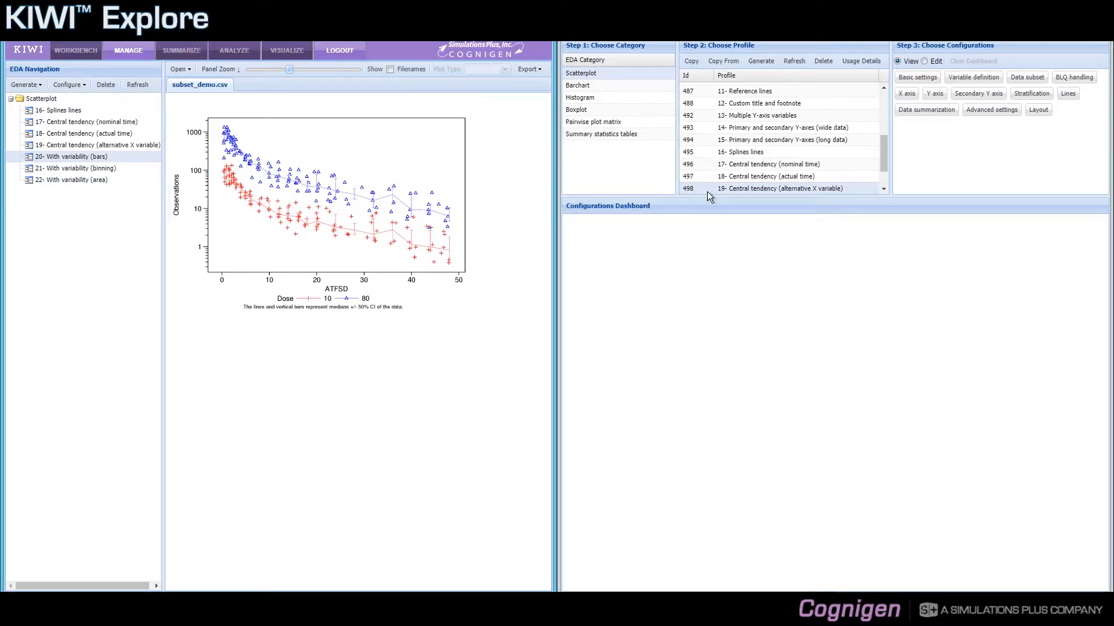
left_click(916, 112)
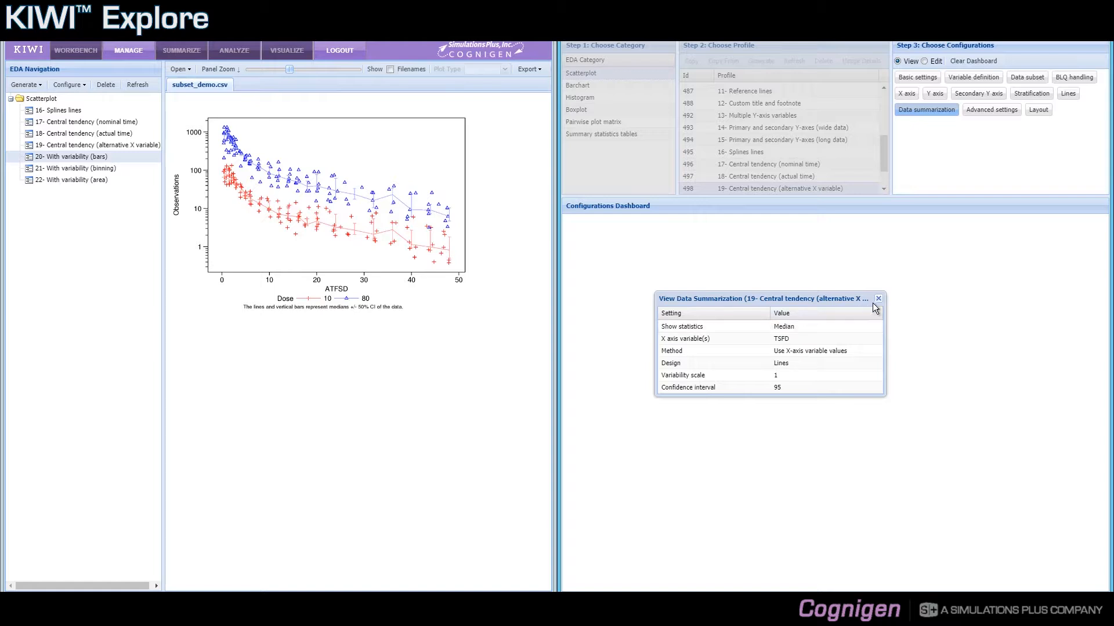
left_click(878, 298)
Open the data summarization settings of the 20- With variability (bars) profile for editing, choosing to edit and rerun all plots
left_click(883, 189)
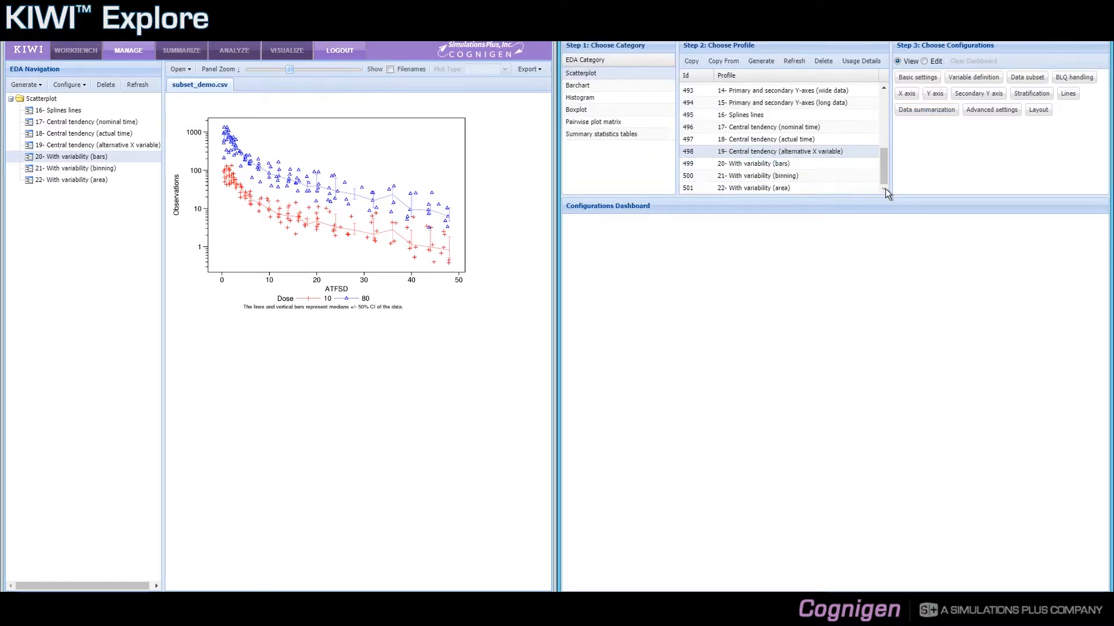
left_click(820, 166)
left_click(883, 189)
left_click(829, 166)
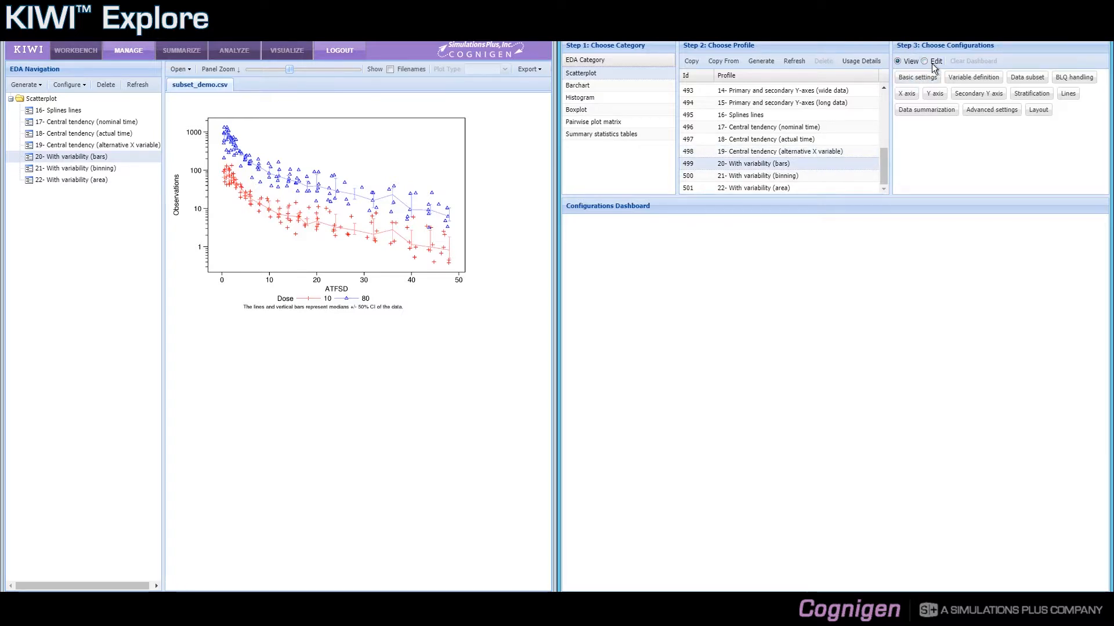
left_click(935, 110)
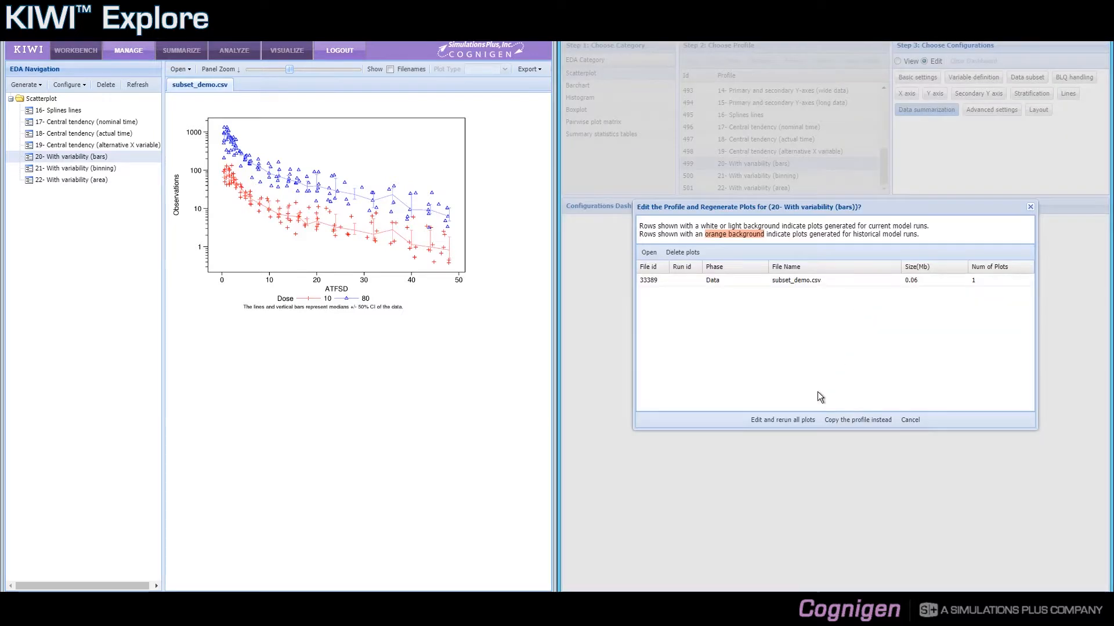
left_click(808, 419)
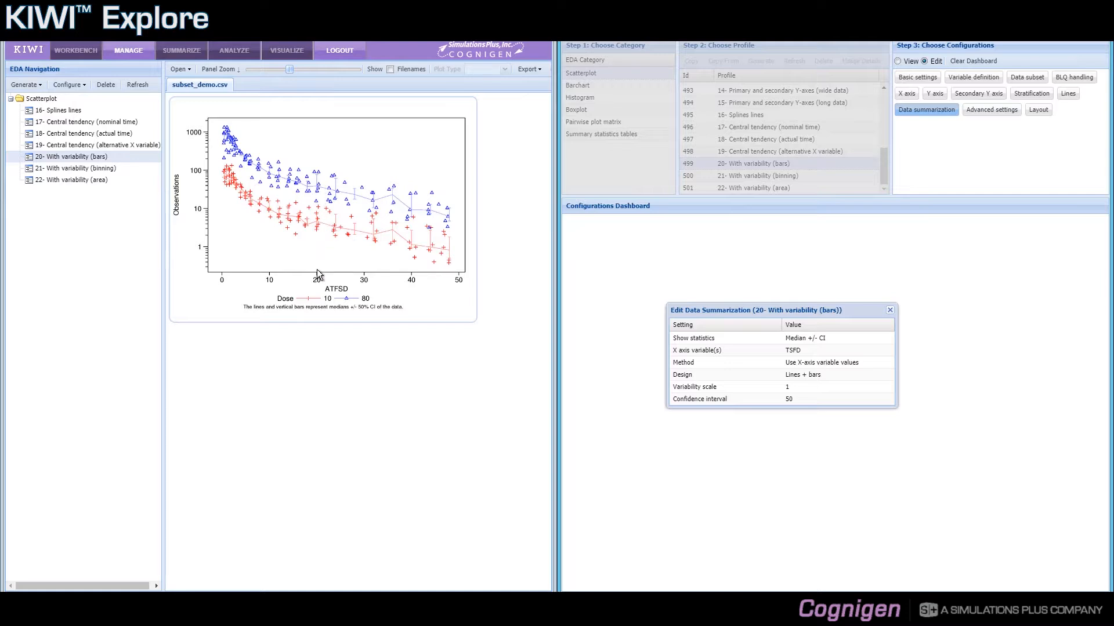
Display the 21- With variability (binning) plot and open its profile's data summarization settings for editing, with all plots rerun
left_click(89, 167)
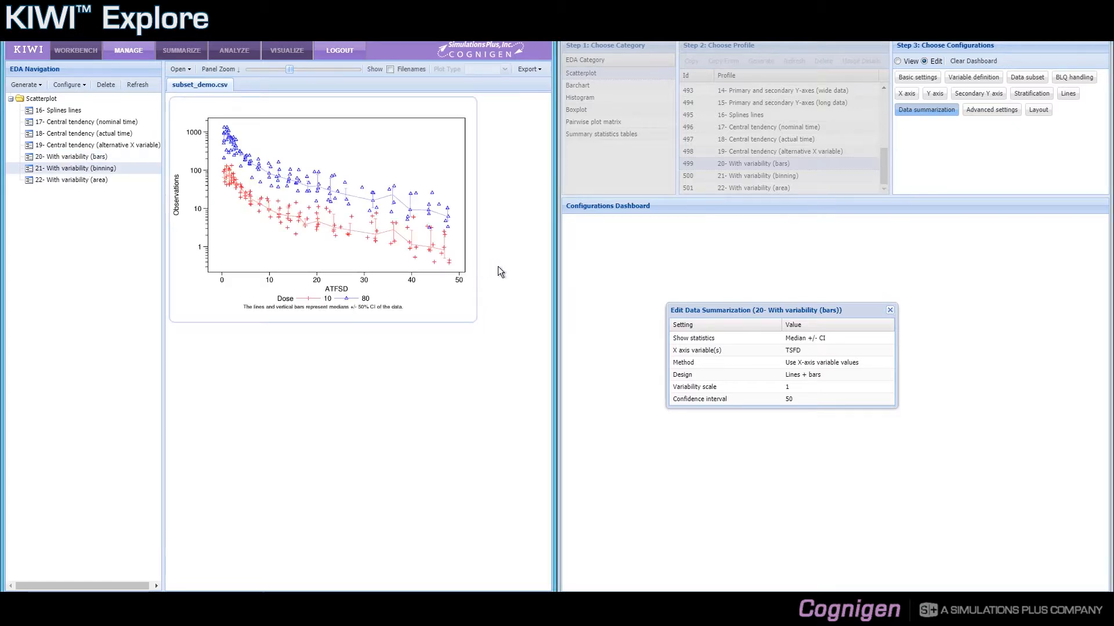
left_click(890, 309)
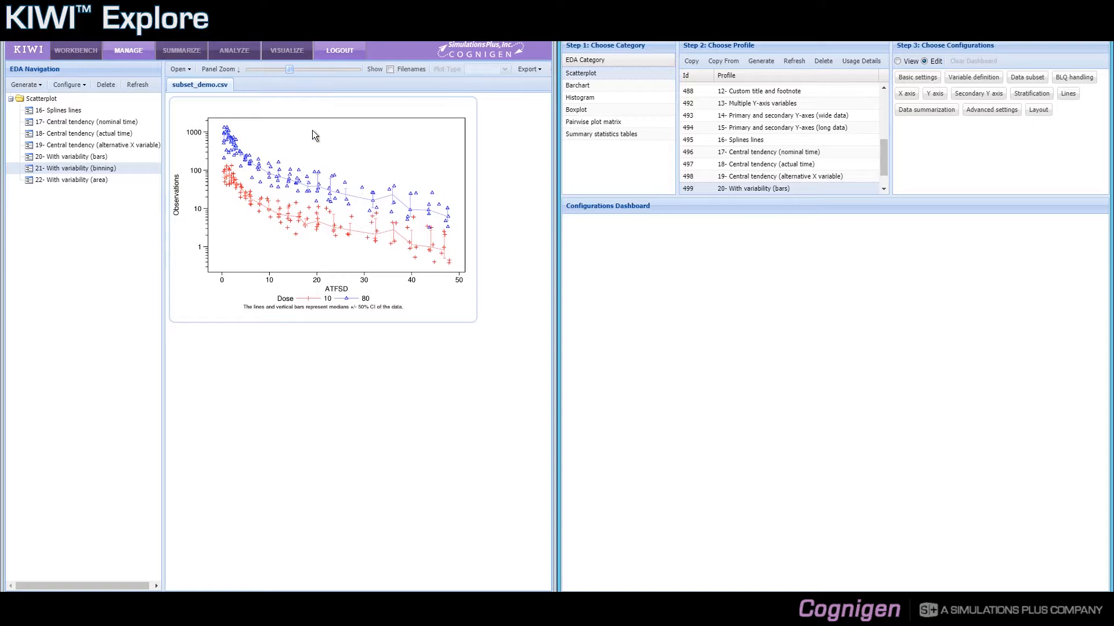
left_click(884, 189)
left_click(795, 176)
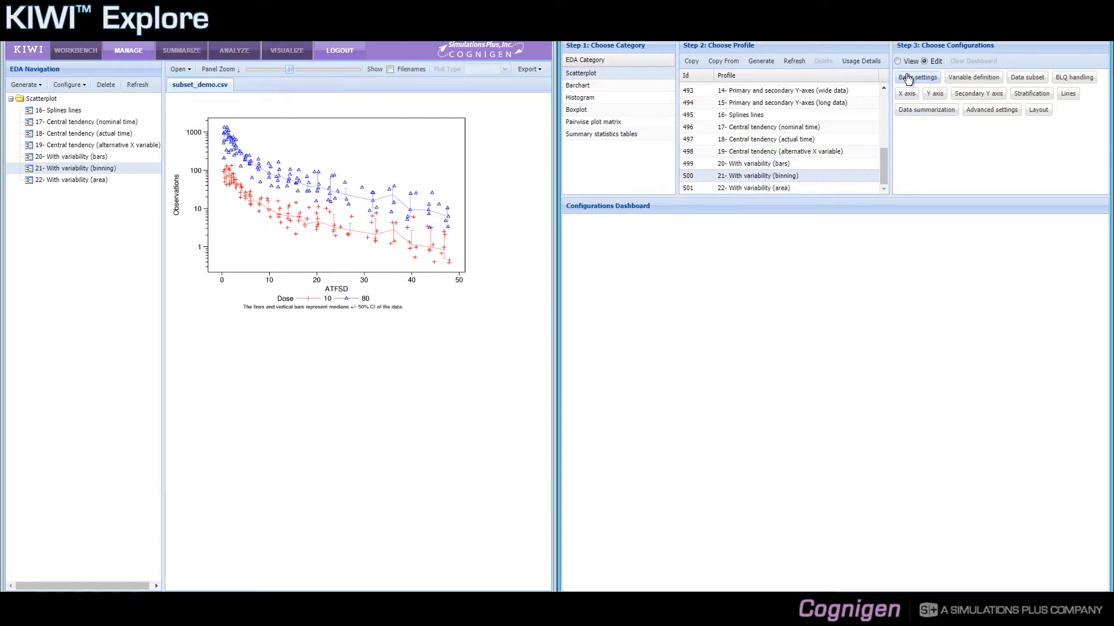
left_click(916, 111)
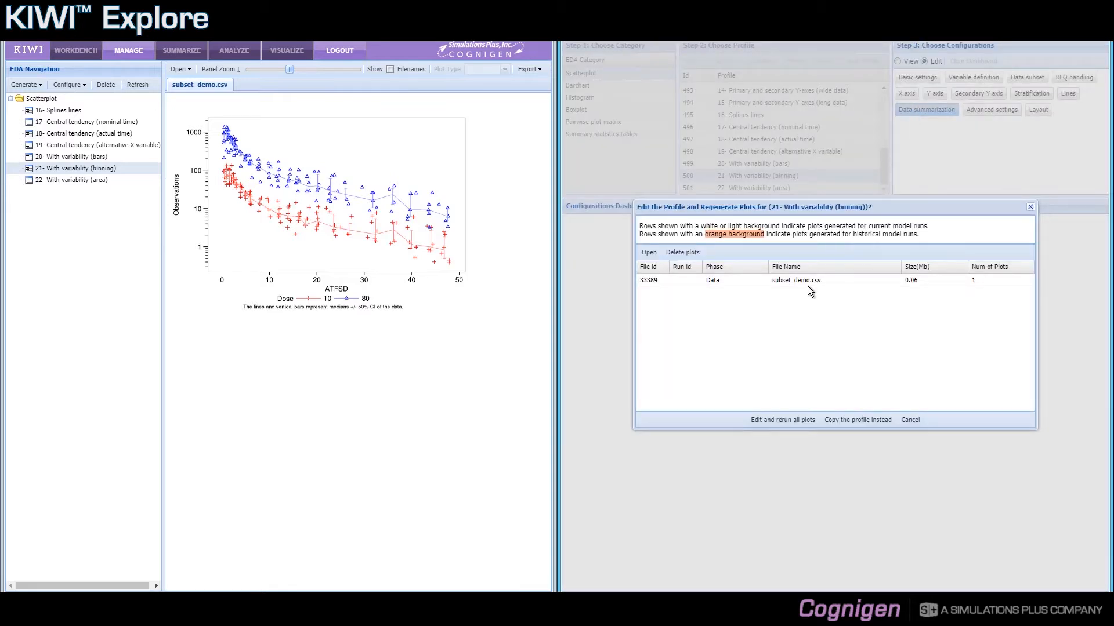
left_click(783, 419)
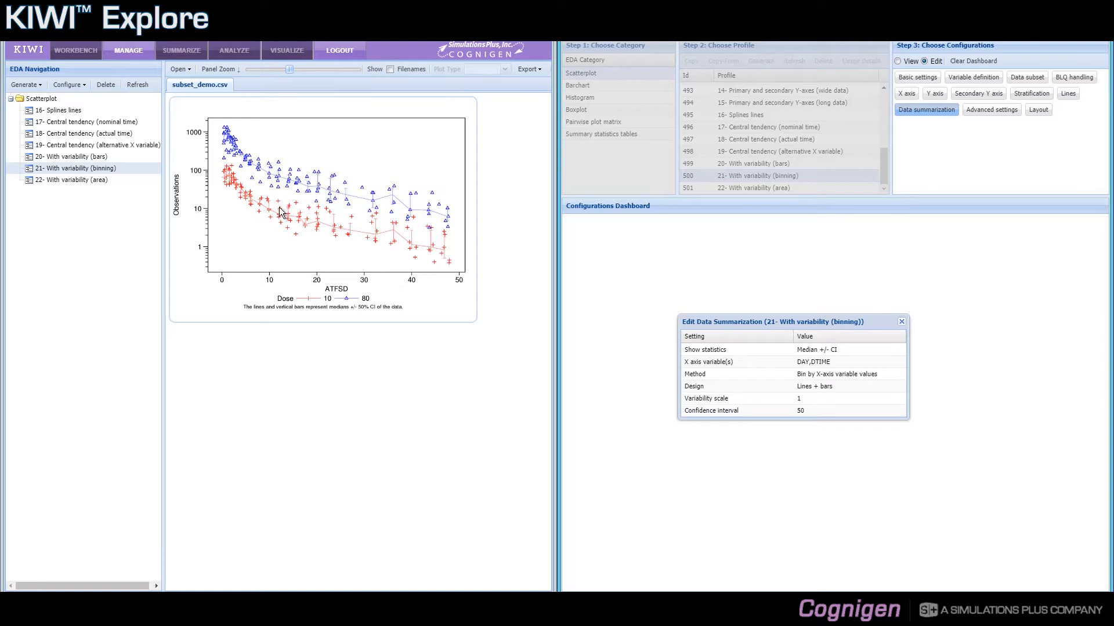
Display the 22- With variability (area) plot and open its profile's data summarization settings in view-only mode
left_click(110, 179)
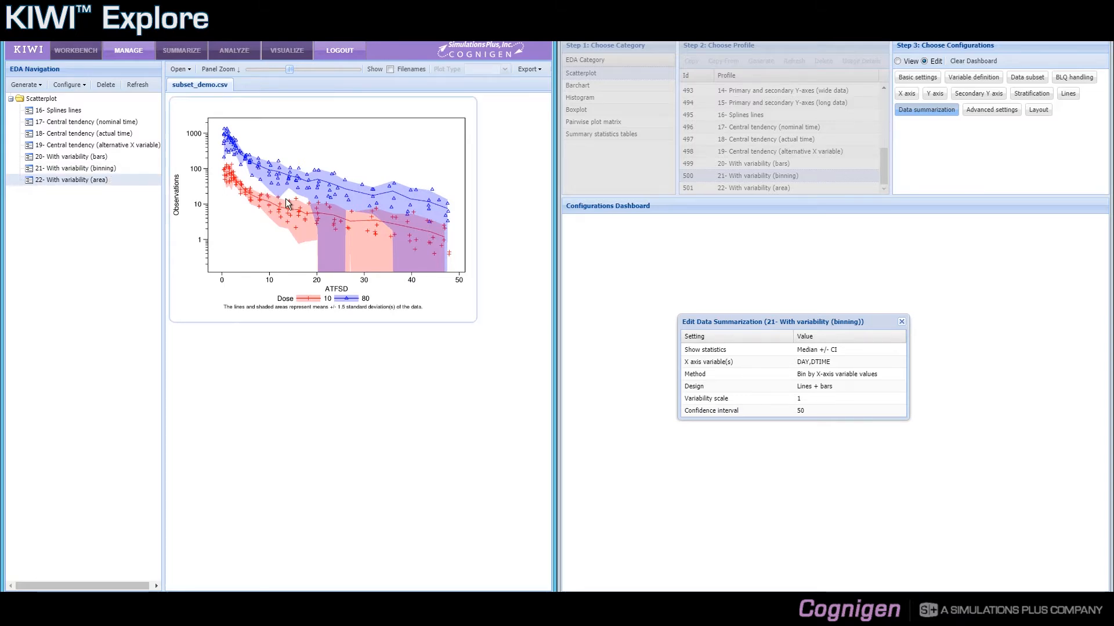
left_click(903, 323)
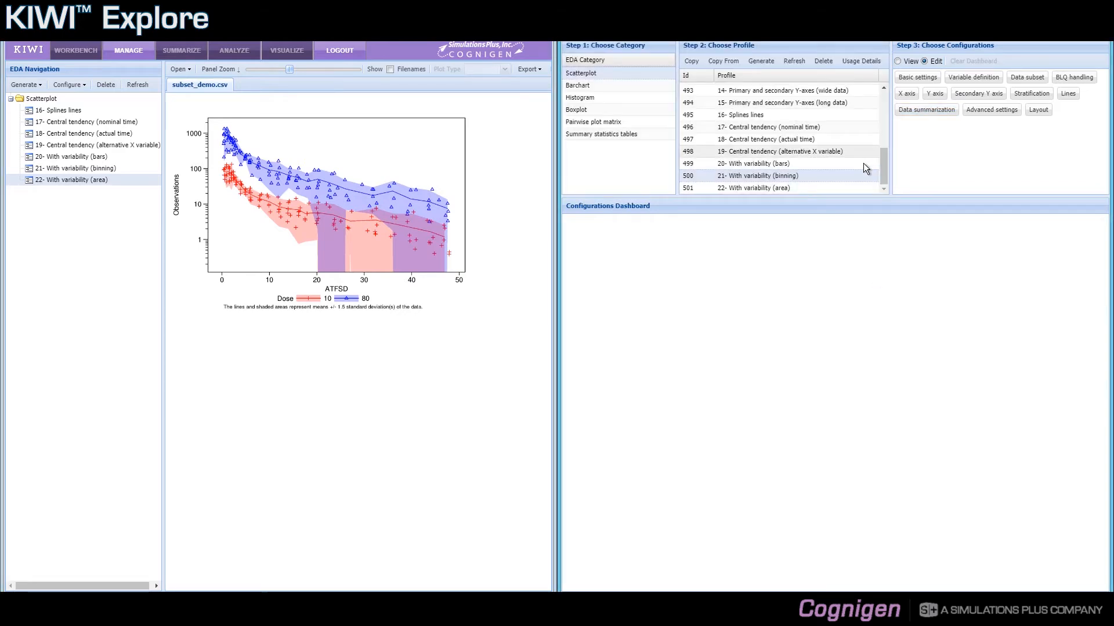
left_click(826, 187)
left_click(898, 61)
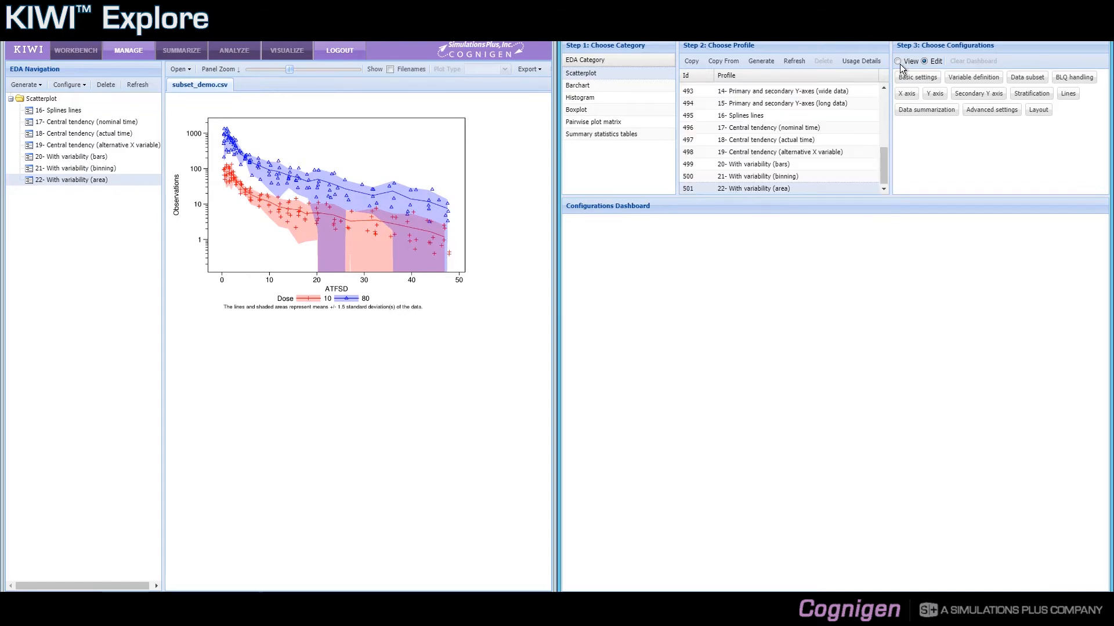
left_click(911, 111)
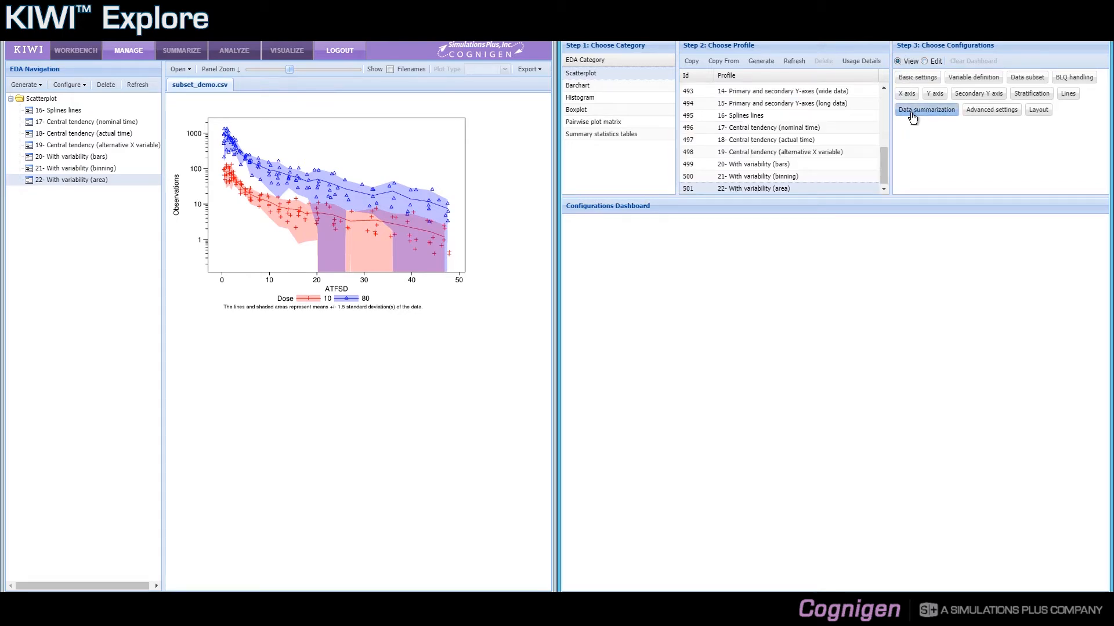